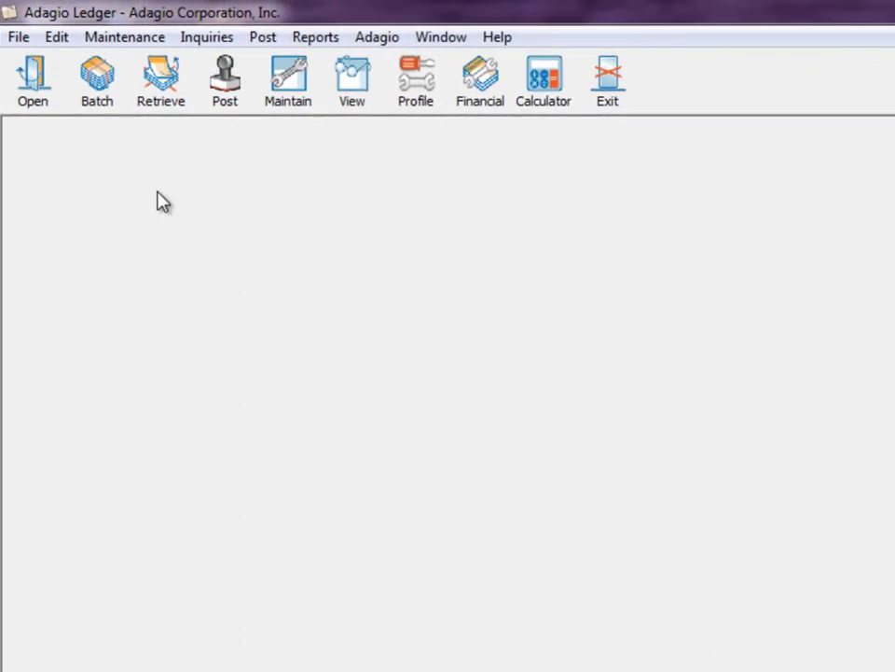
Step: Open the Report Sets list and cycle through the Yours, Public and All filters, ending on All
click(54, 39)
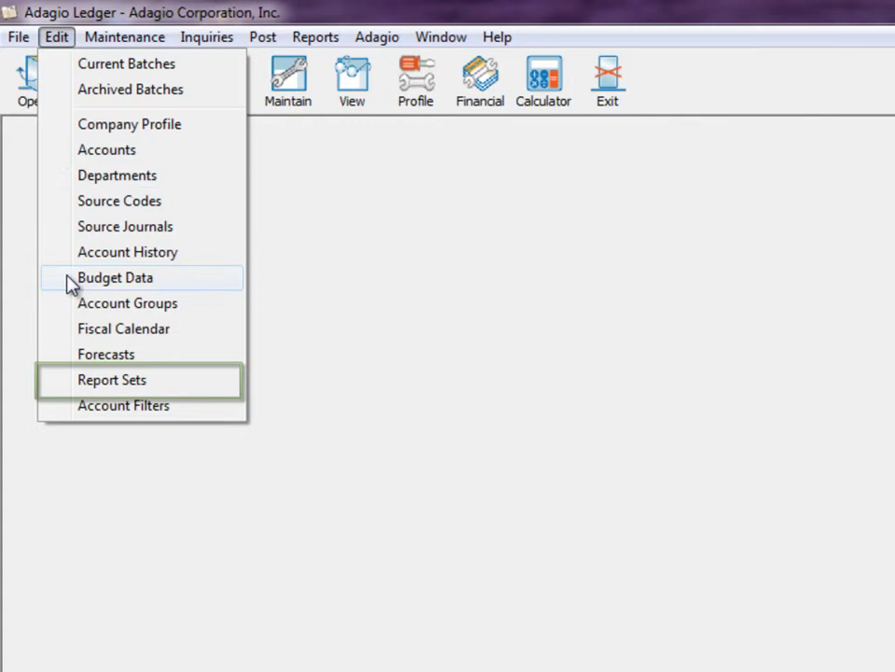
click(56, 383)
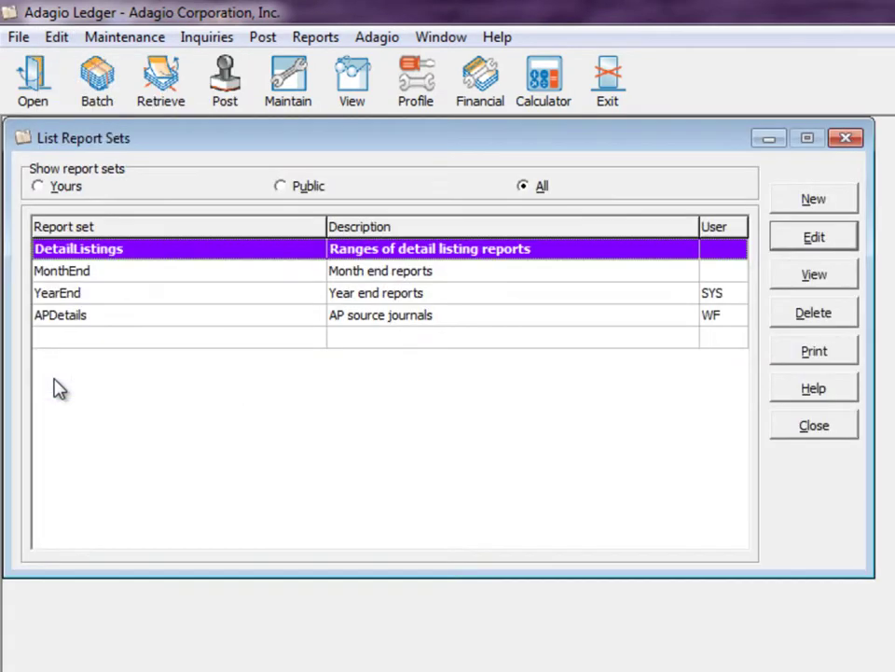
click(38, 187)
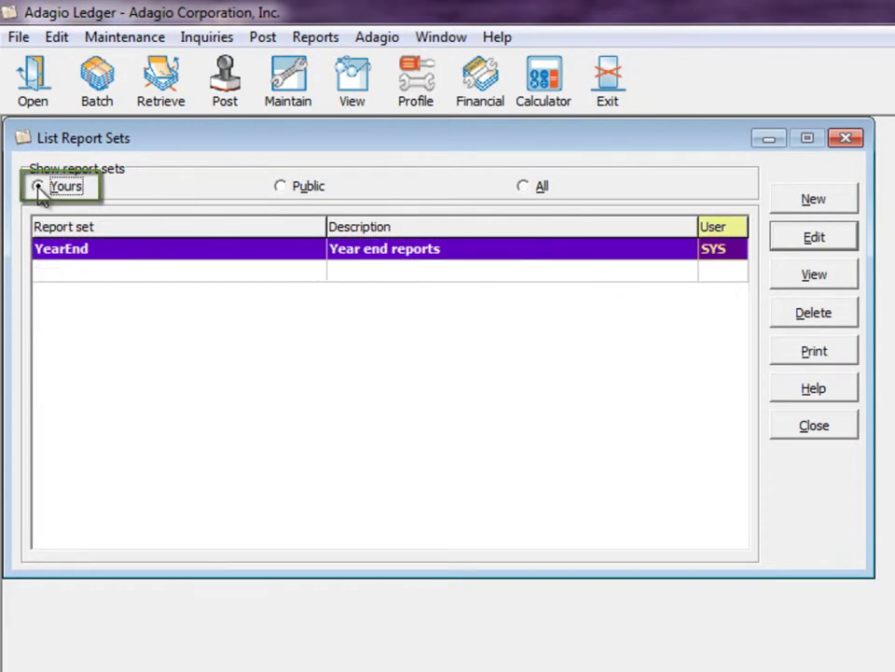
click(280, 192)
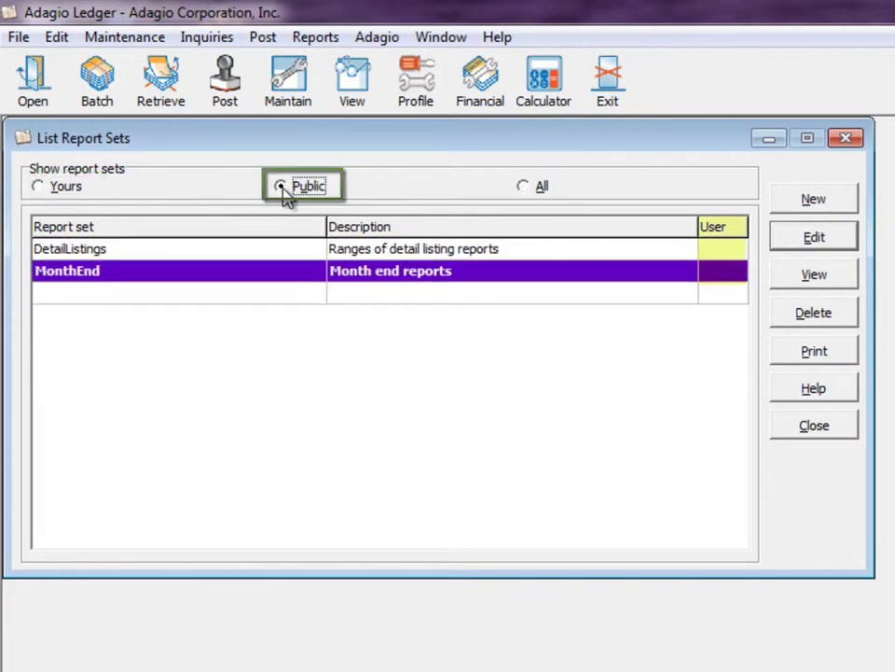
click(524, 189)
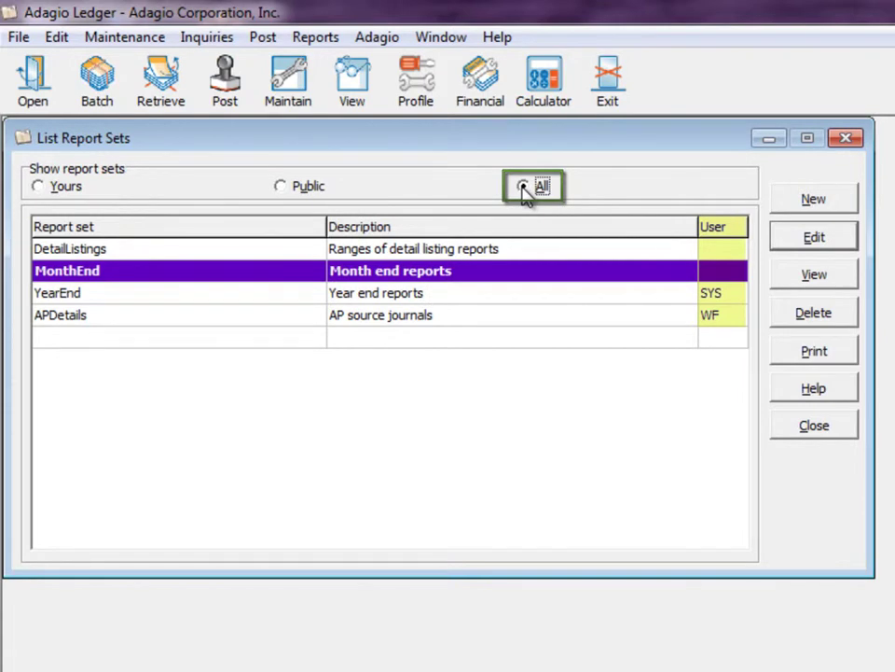
Step: Create a new report set named Batches, described 'Batch listings', leaving its visibility Public after trying User
click(785, 206)
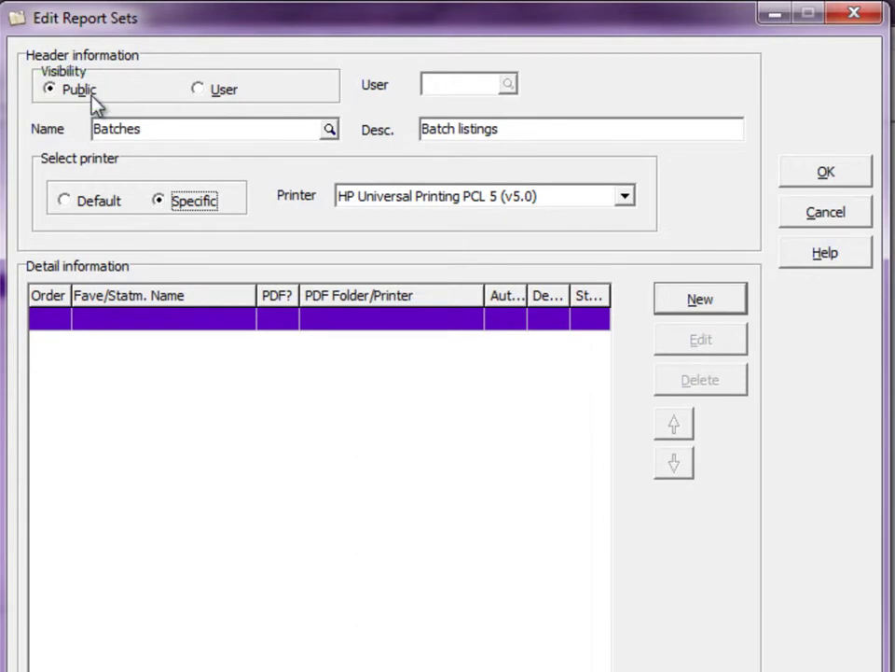
click(198, 91)
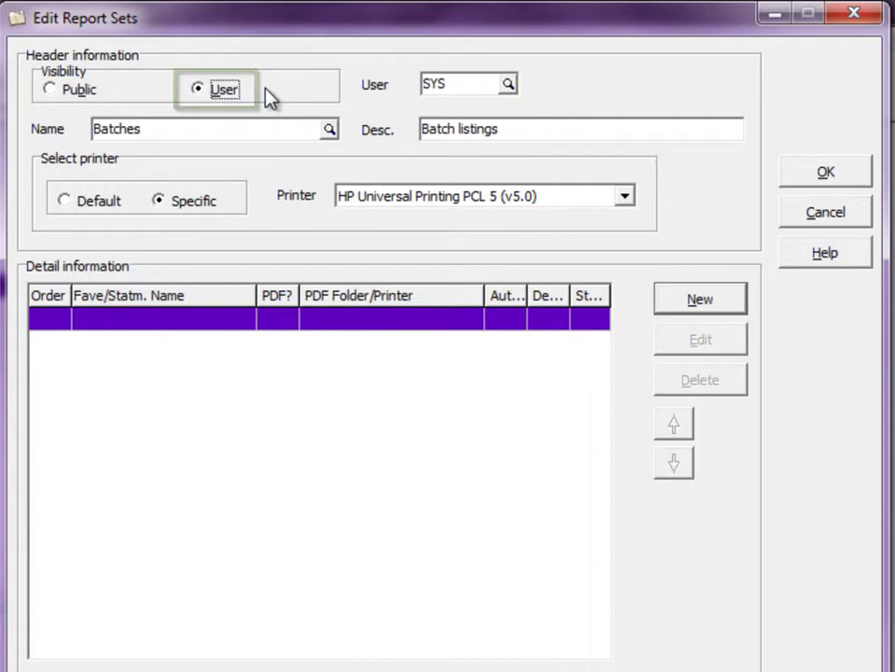
click(507, 84)
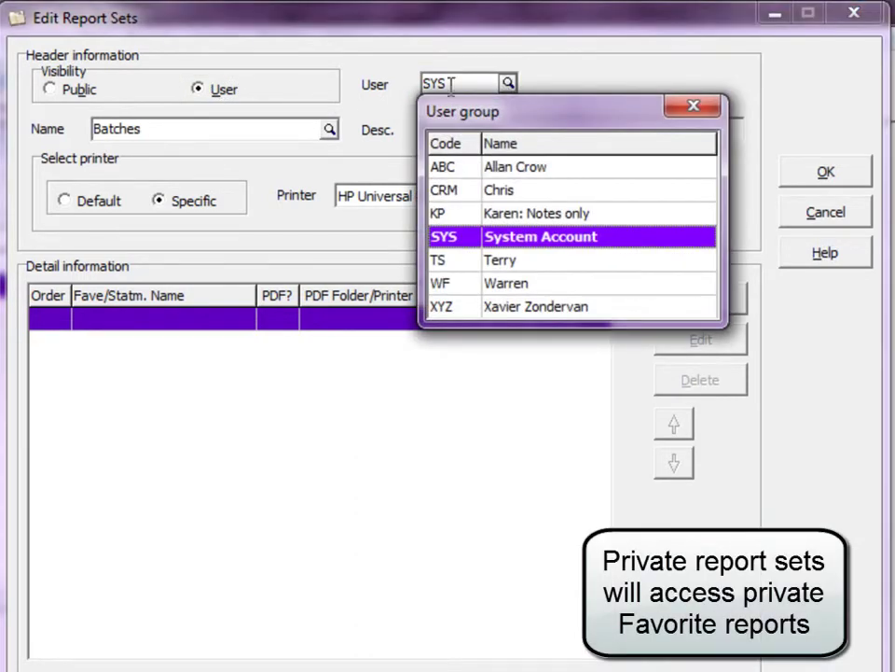
click(56, 93)
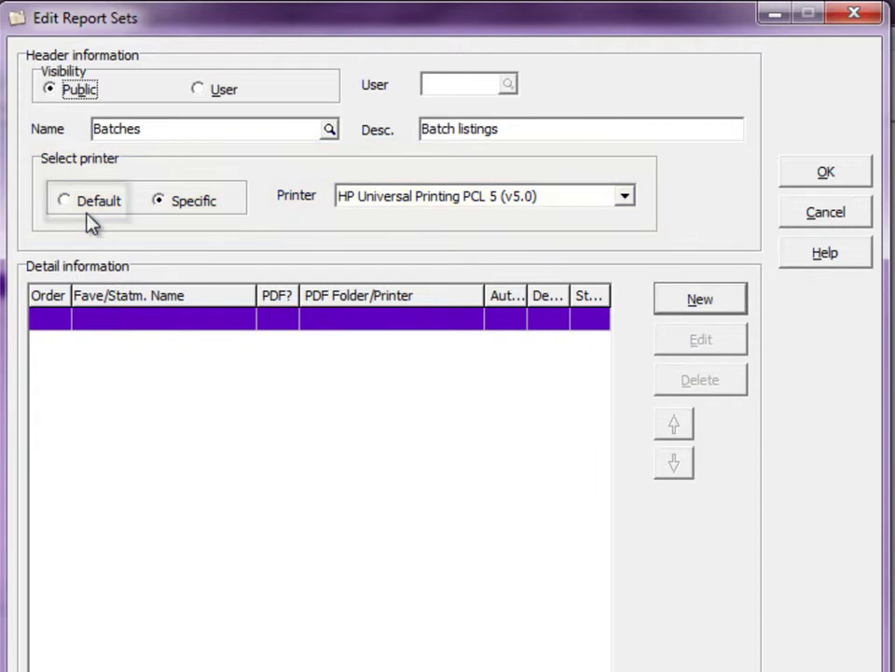
Step: Switch the Batches set's printer from Default to Specific and review the installed printers
click(64, 201)
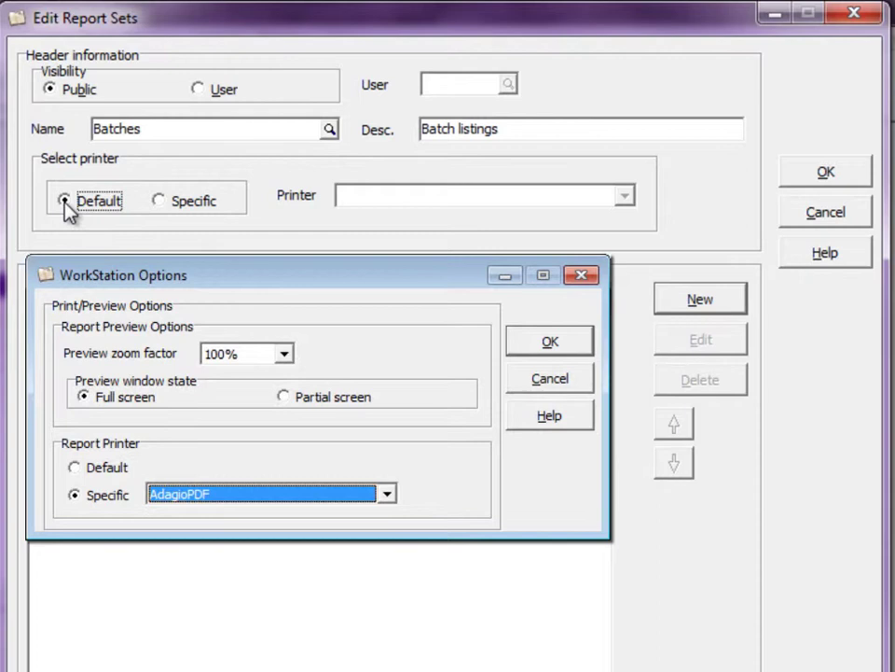
click(160, 202)
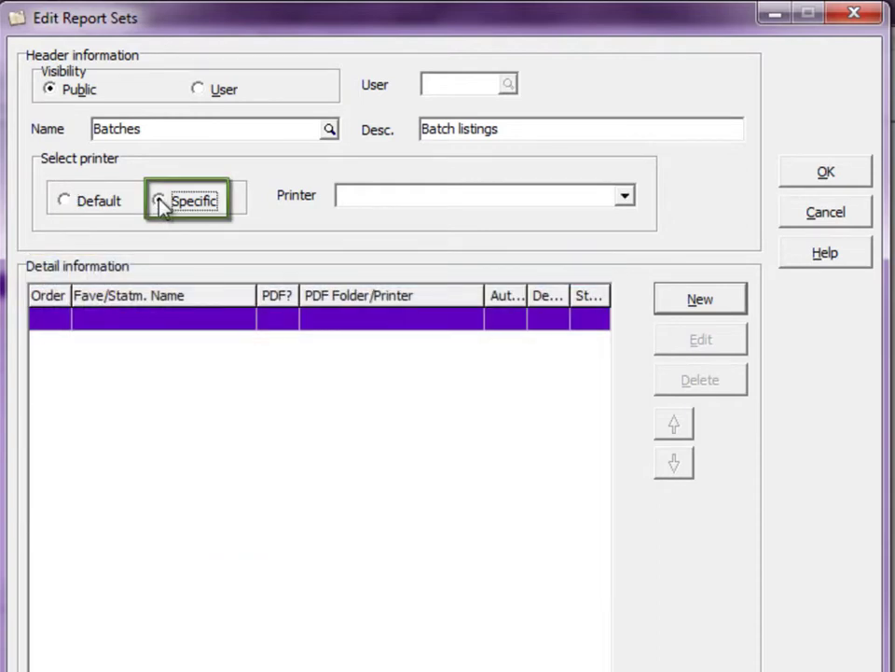
click(625, 199)
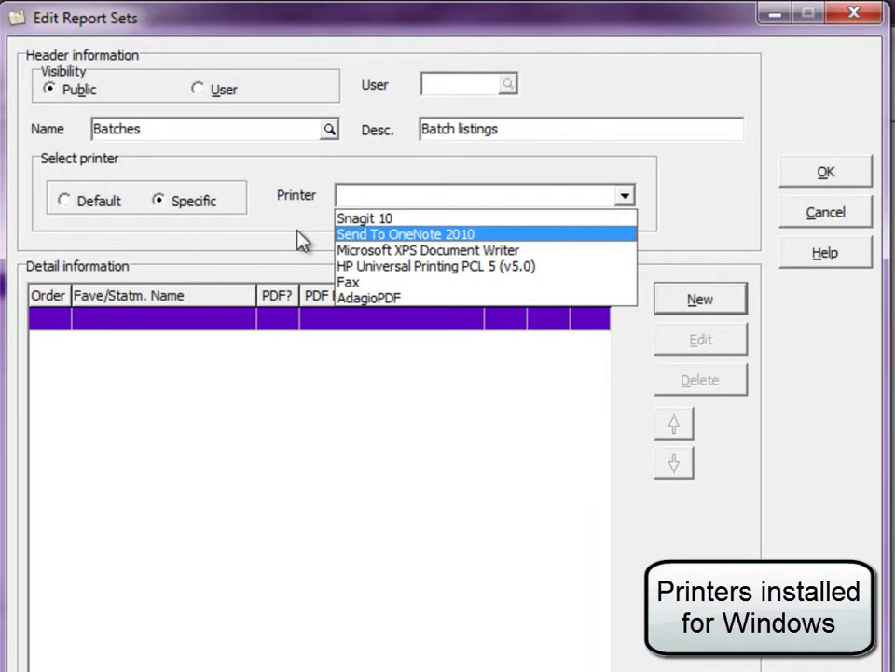
key(Escape)
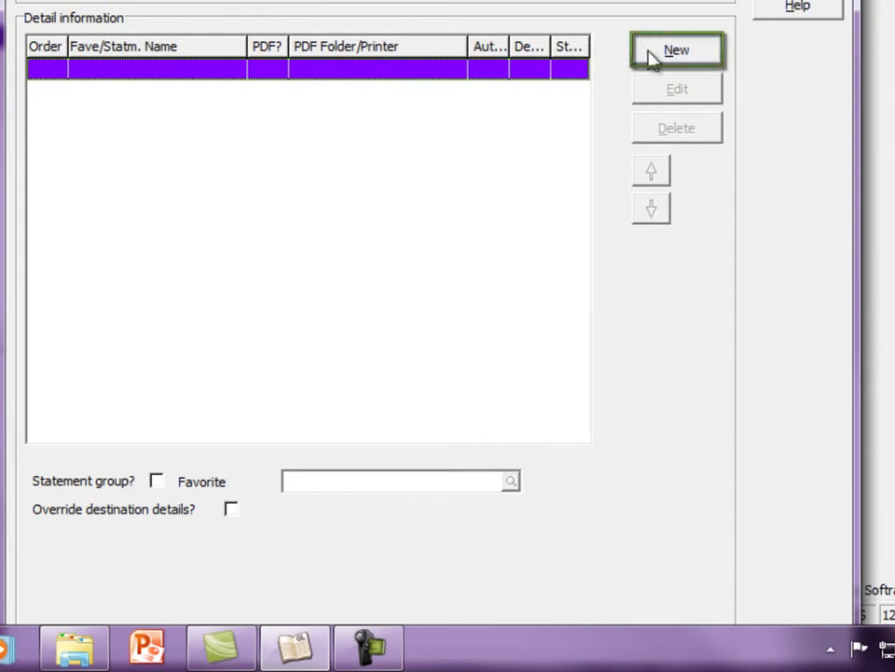
Step: Start a new detail line using the Current Batch Listing favorite
click(651, 55)
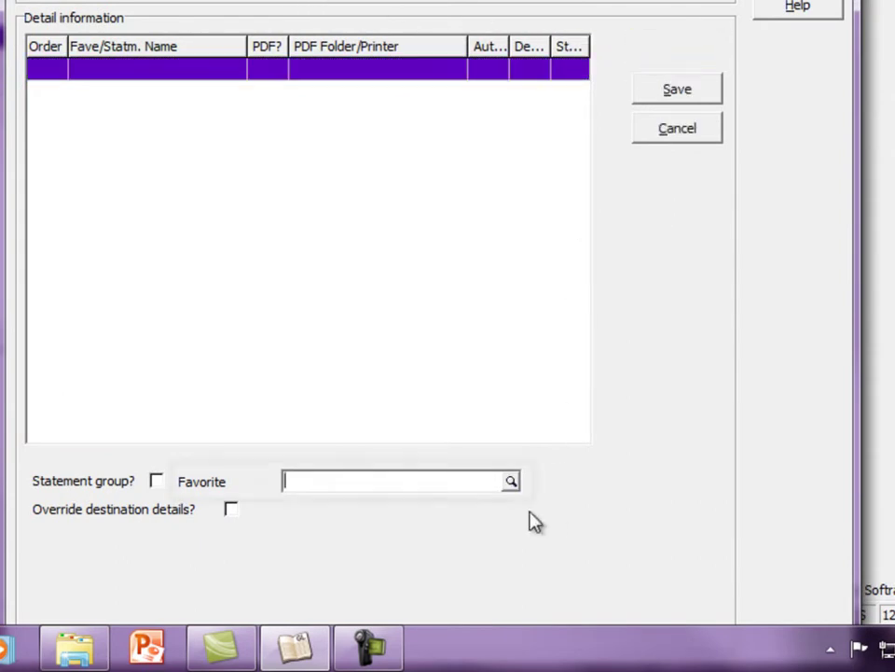
click(512, 481)
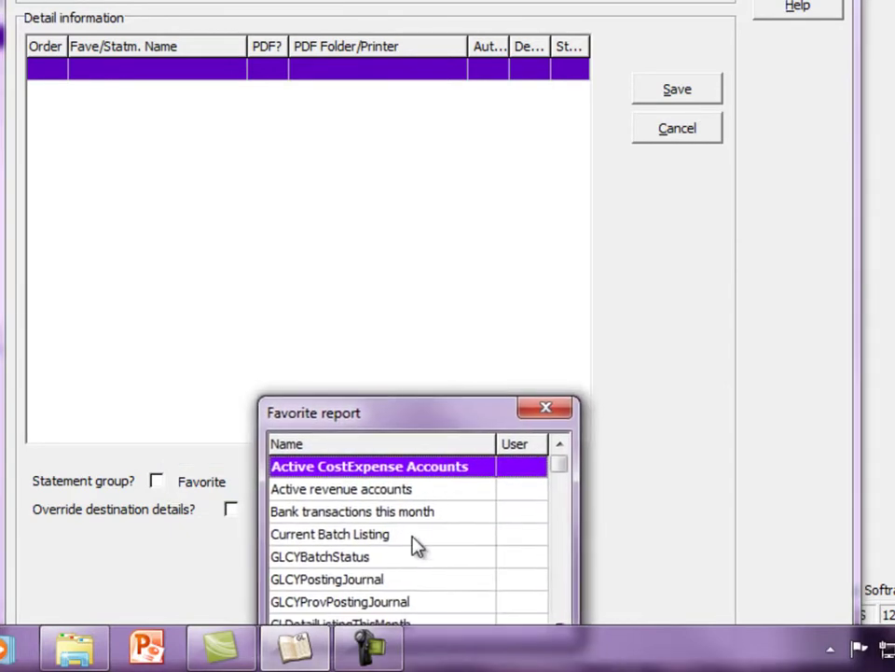
double_click(417, 546)
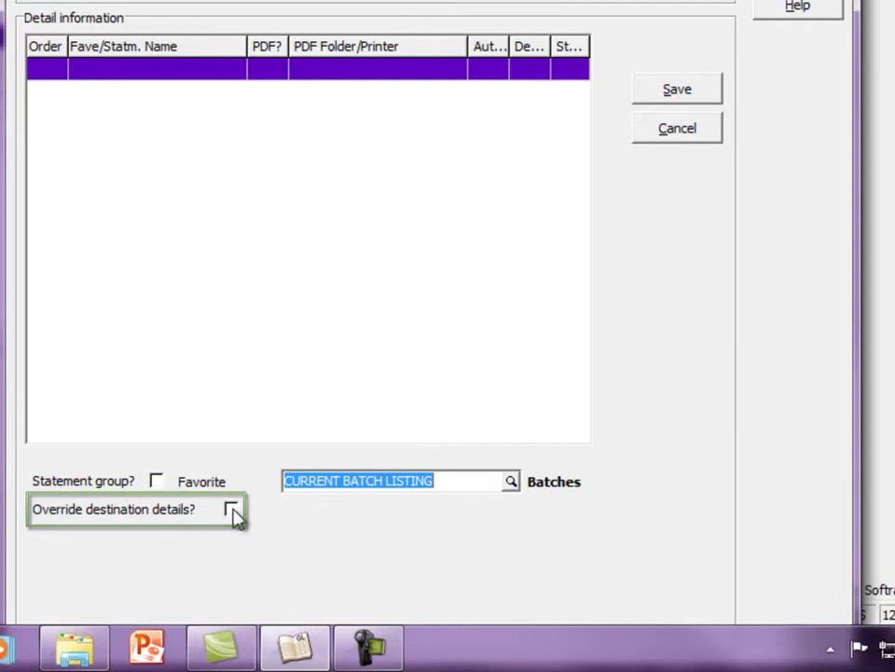
Step: Override the Current Batch Listing line's destination to the specific AdagioPDF printer and save it
click(233, 513)
click(207, 590)
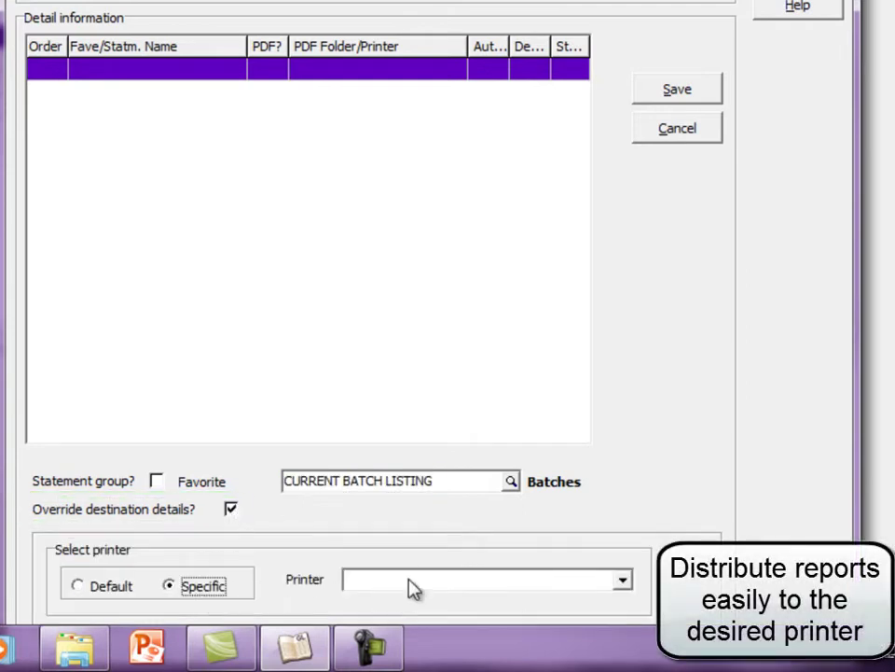
click(622, 580)
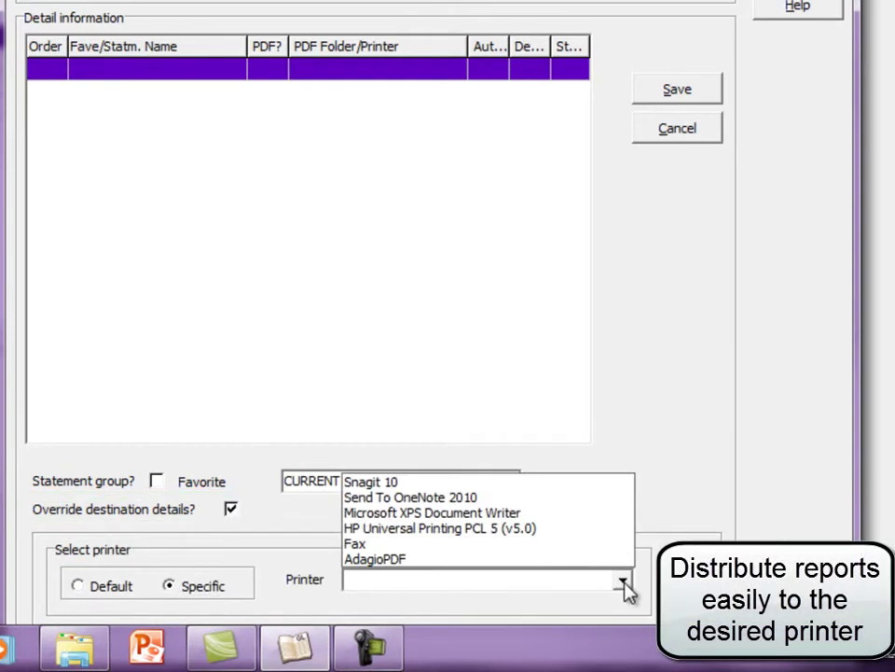
click(516, 559)
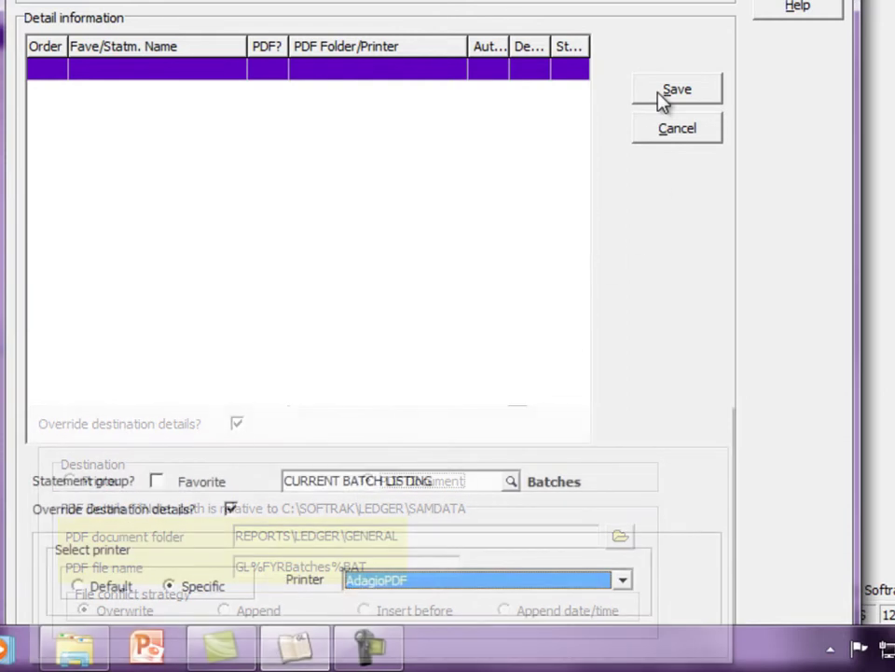
click(662, 100)
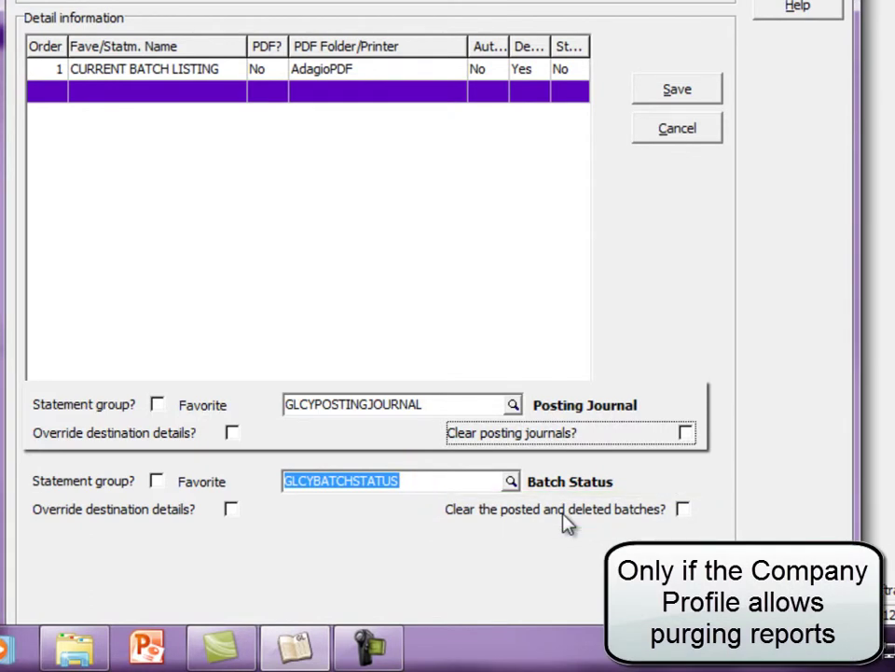
Step: Save the GLCYBATCHSTATUS detail line as line 2
key(Return)
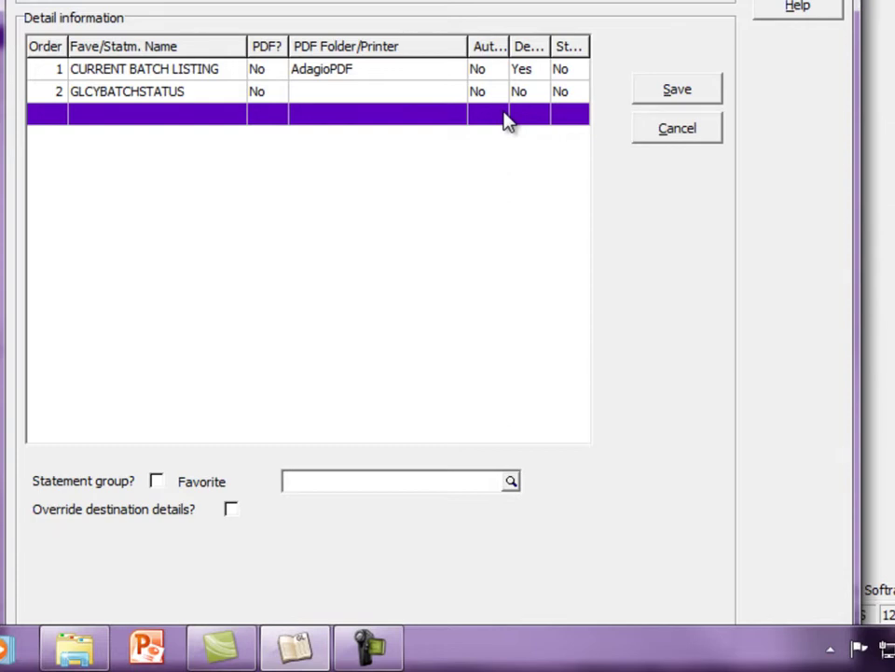
Step: Mark it as a statement group using the Year End Statements group
click(157, 483)
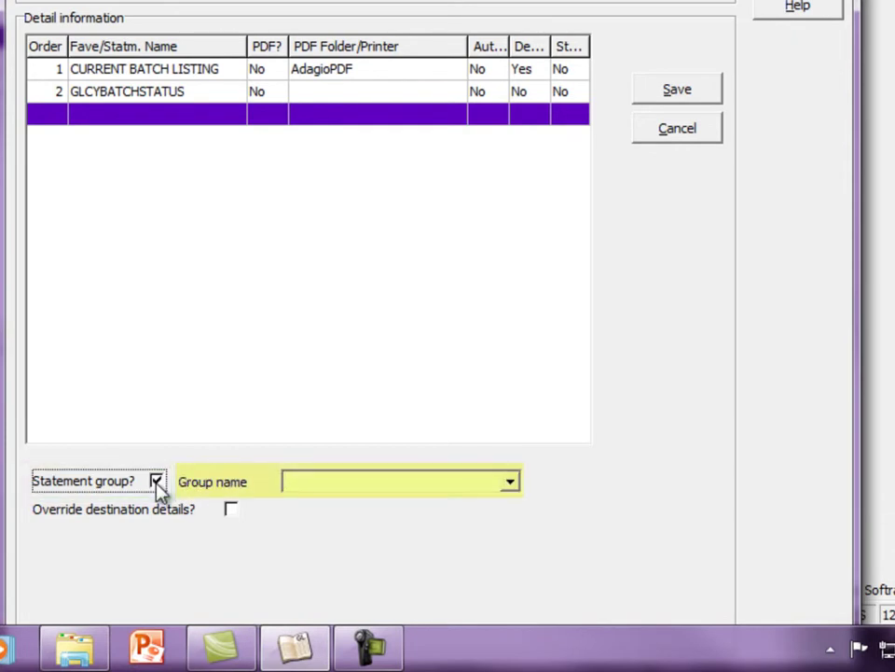
click(510, 483)
drag(510, 540, 511, 579)
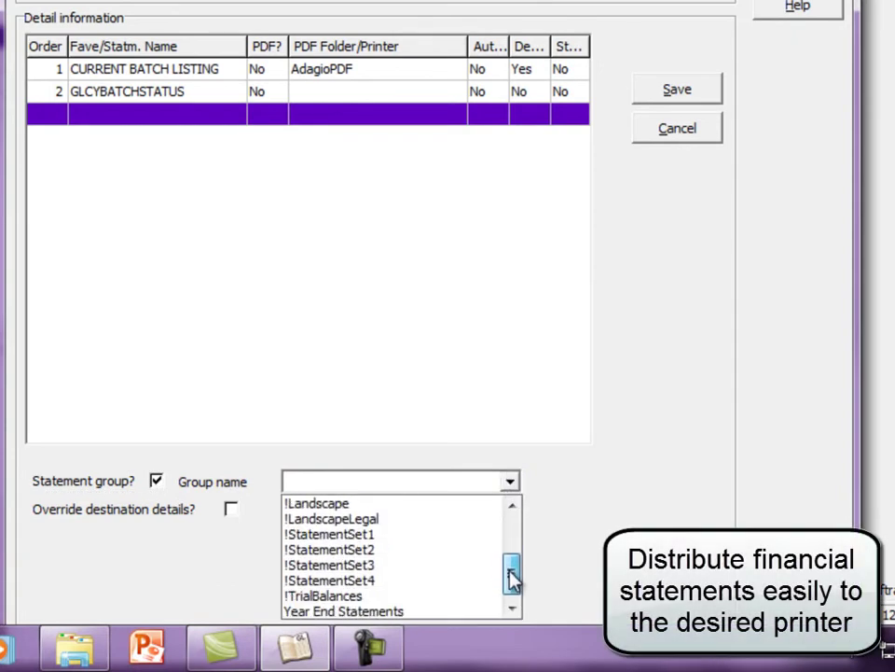
click(420, 612)
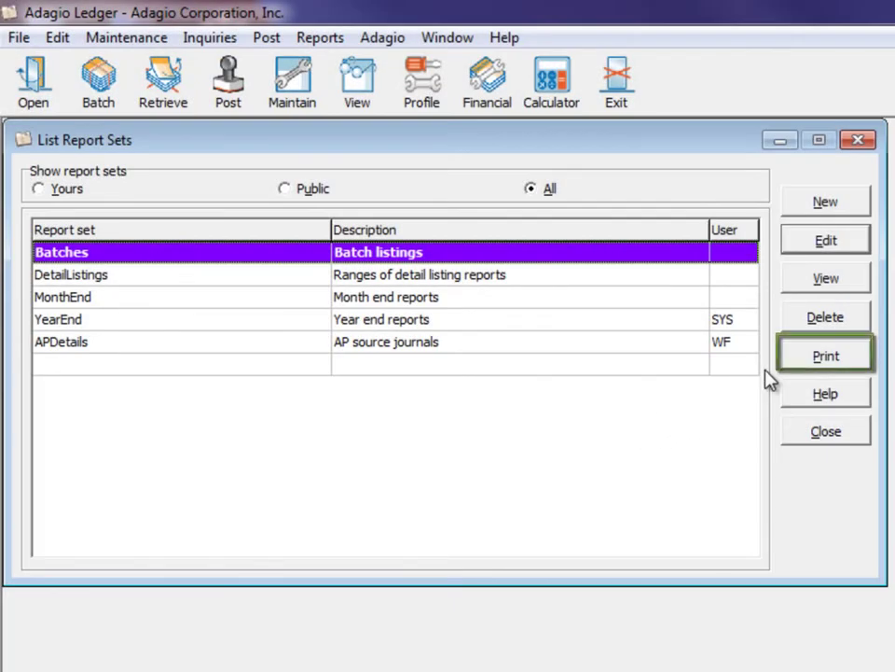
Step: Print the Batches report set from Reports > Report Sets
click(304, 39)
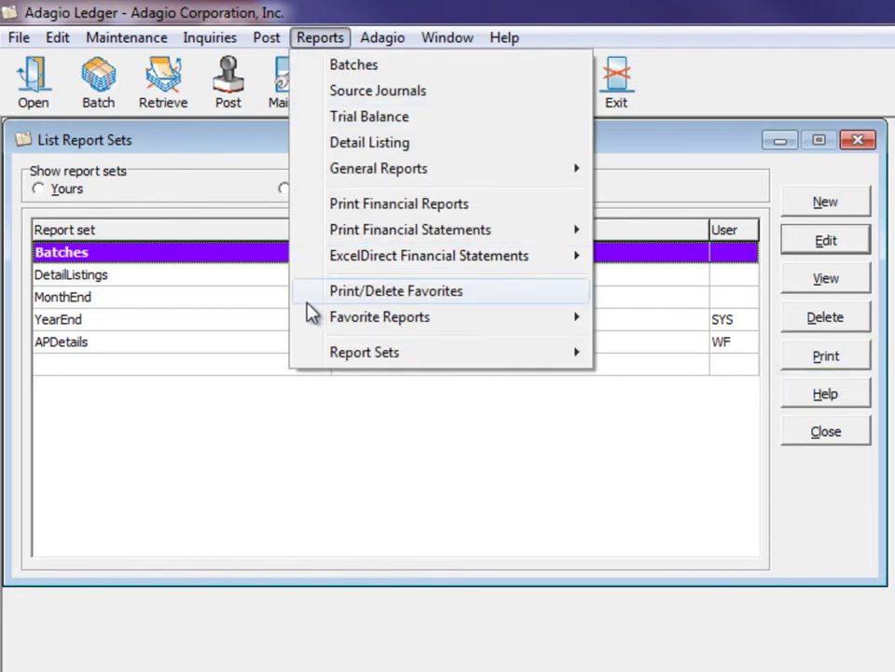
mouse_move(314, 358)
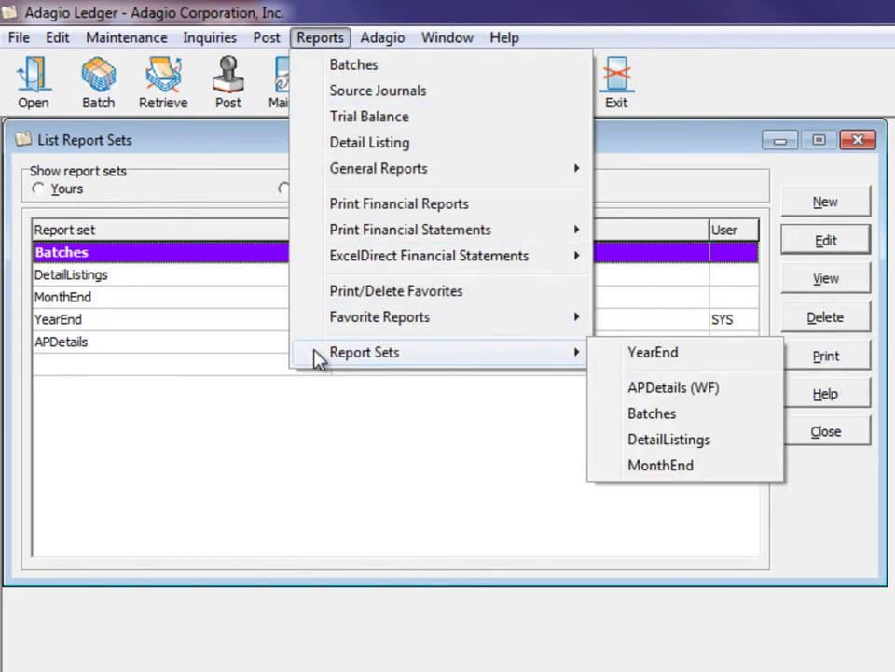
click(625, 416)
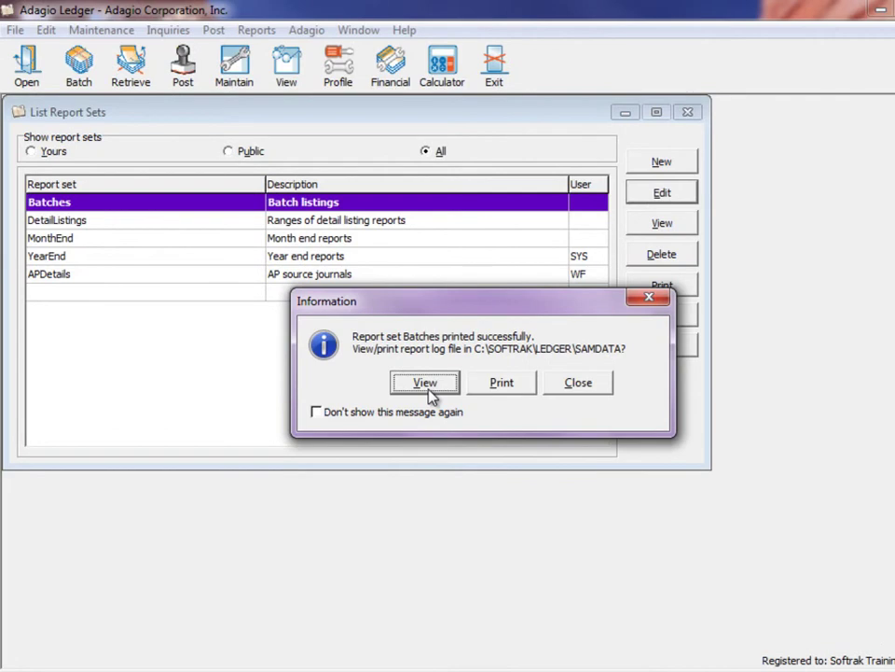
Step: View and scroll the Batches report log, then close it without clearing the entries
click(428, 389)
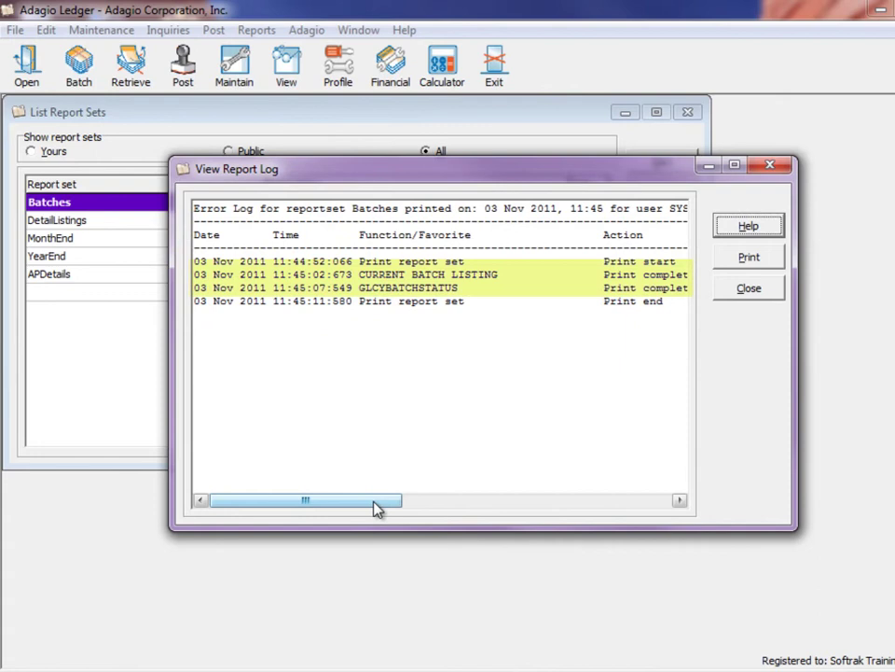
drag(374, 505, 535, 523)
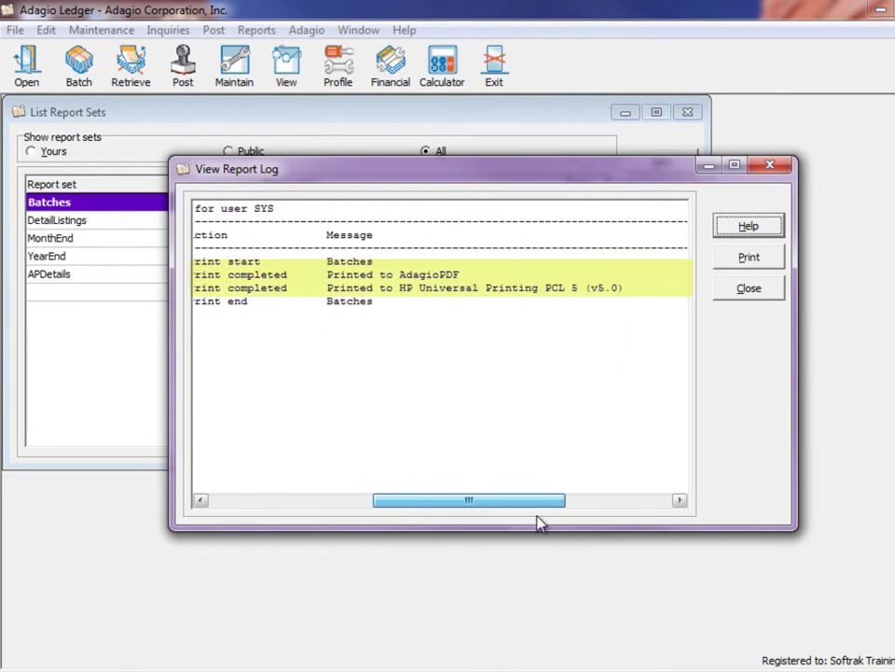
click(732, 288)
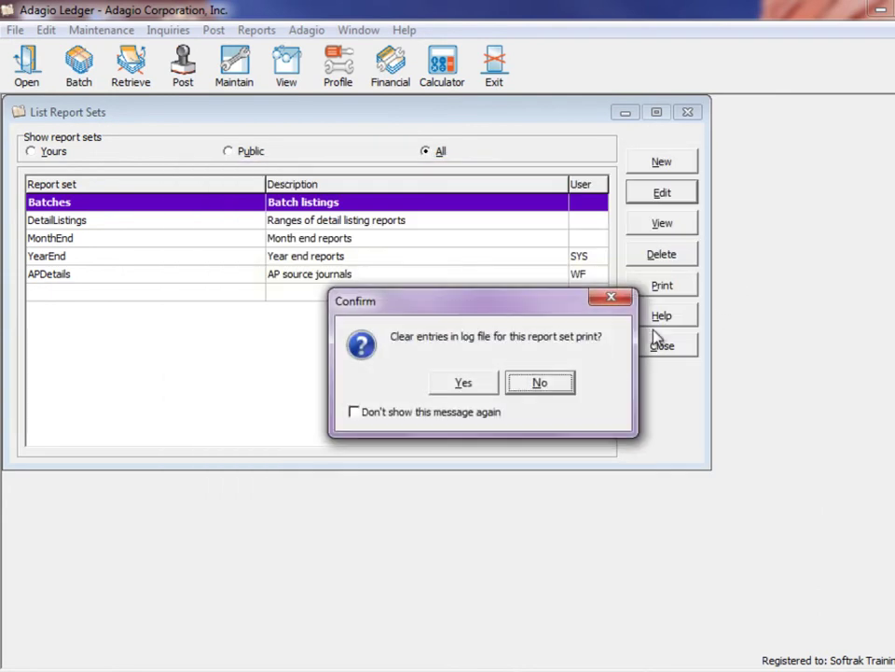
click(524, 386)
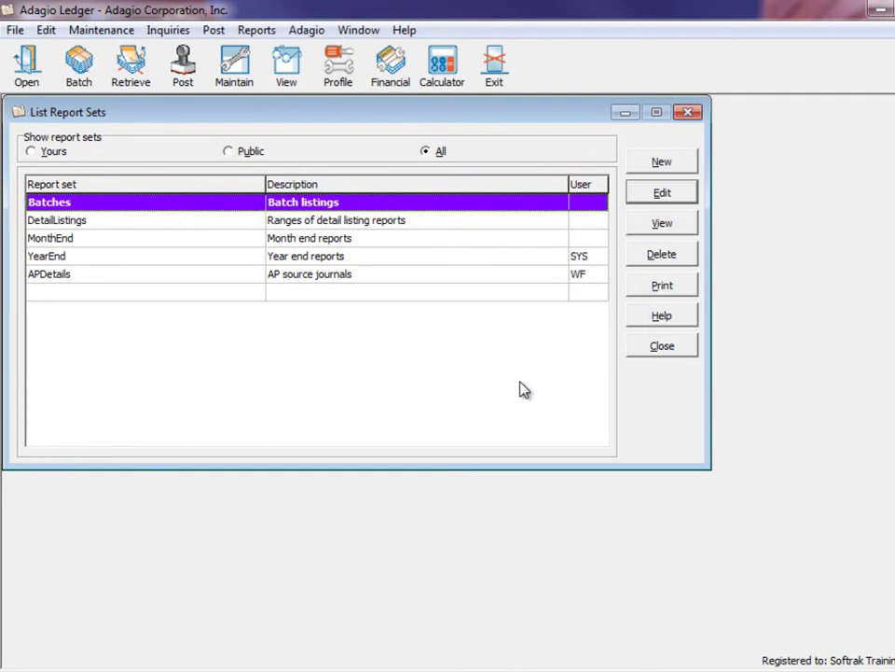